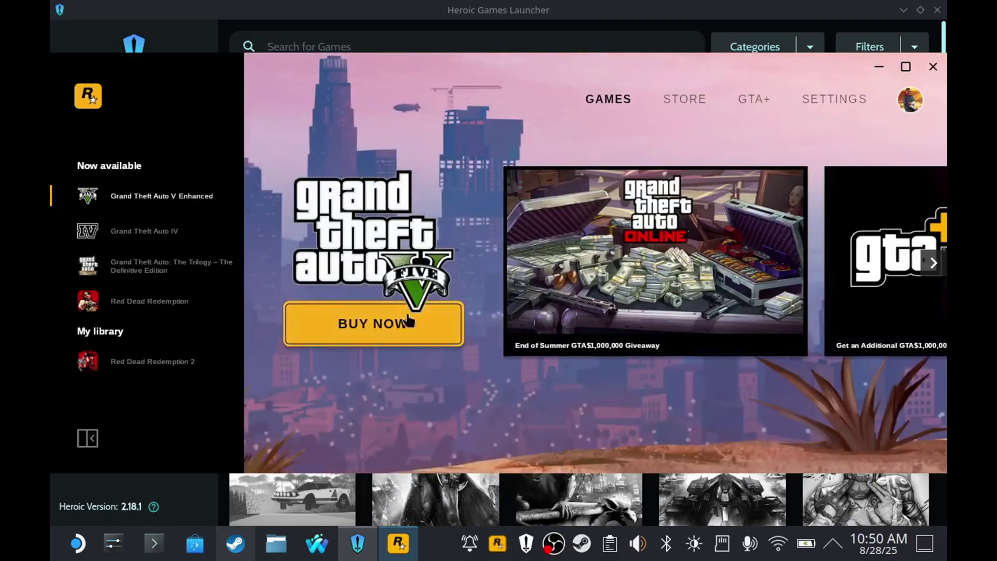
- Try to get GTA V Enhanced from its page, then view and close its game settings
left_click(408, 318)
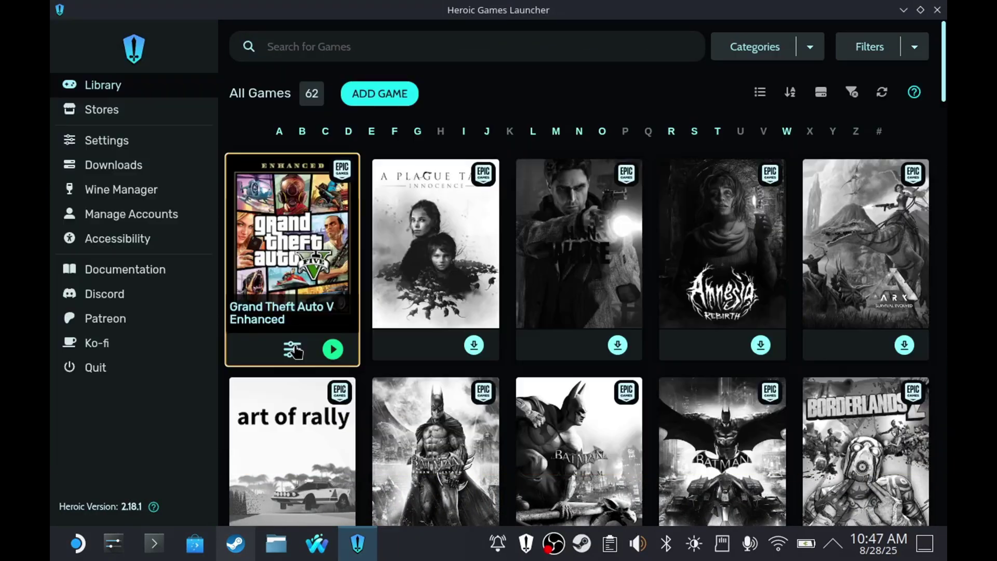
left_click(294, 350)
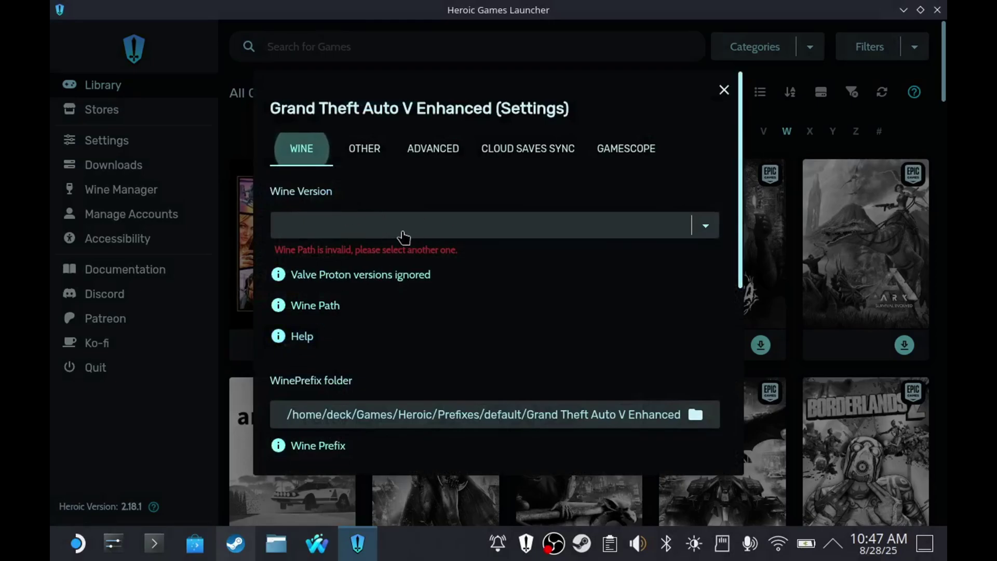
key("Escape")
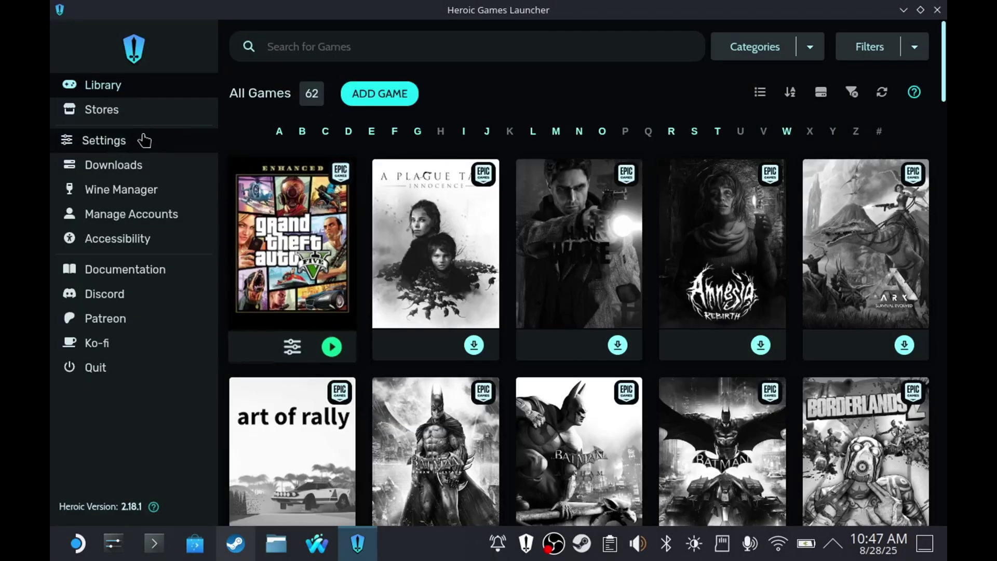
- Enable 'Allow using Valve Proton builds' in Advanced global settings, confirm, and return to Library
left_click(140, 138)
left_click(133, 202)
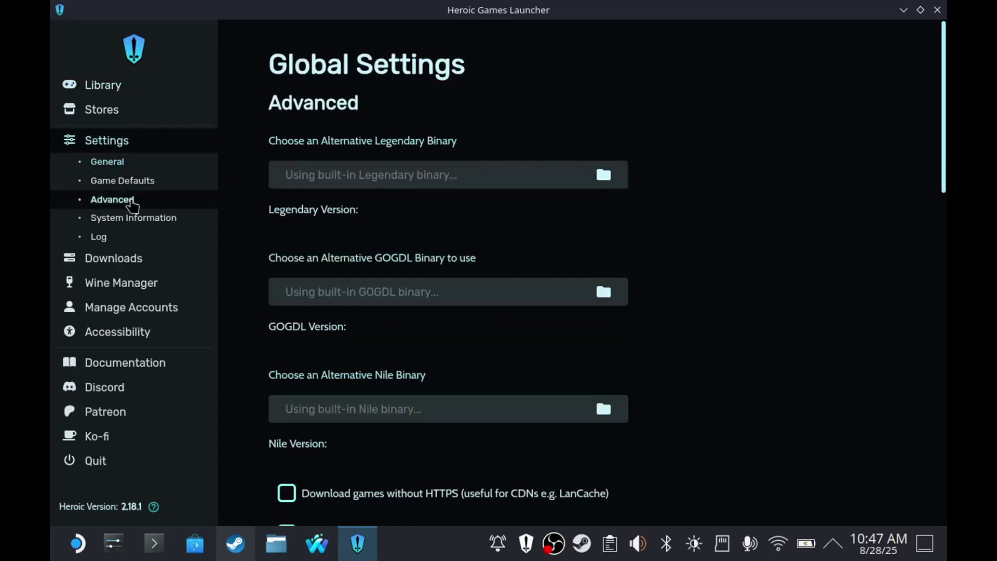
scroll(359, 254, "down", 5)
scroll(359, 254, "down", 2)
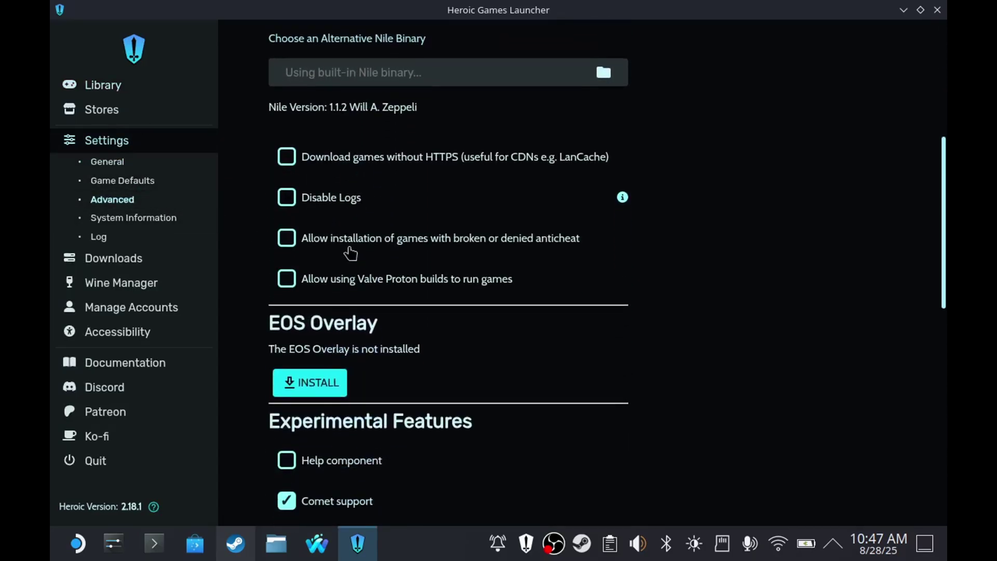
left_click(287, 280)
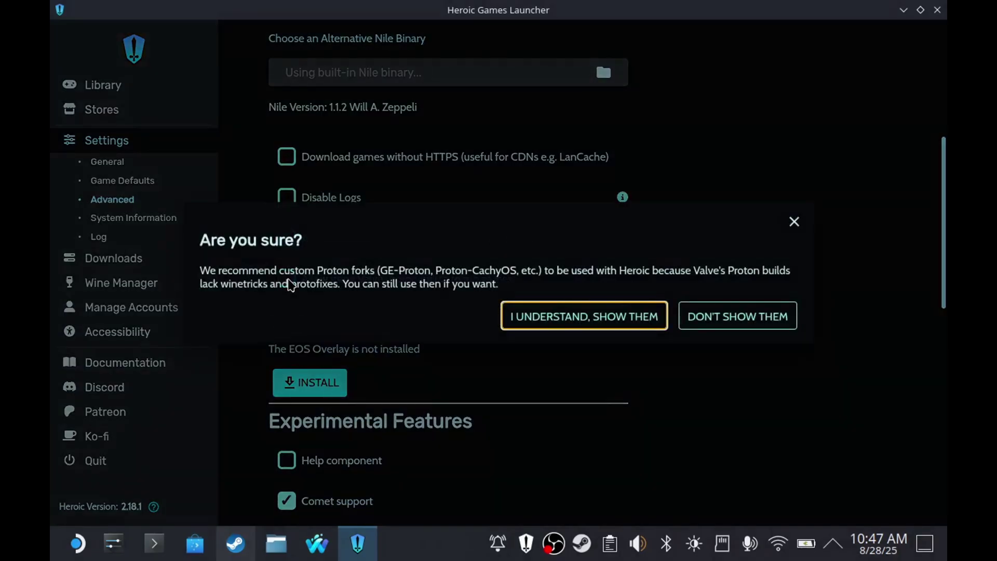
left_click(554, 315)
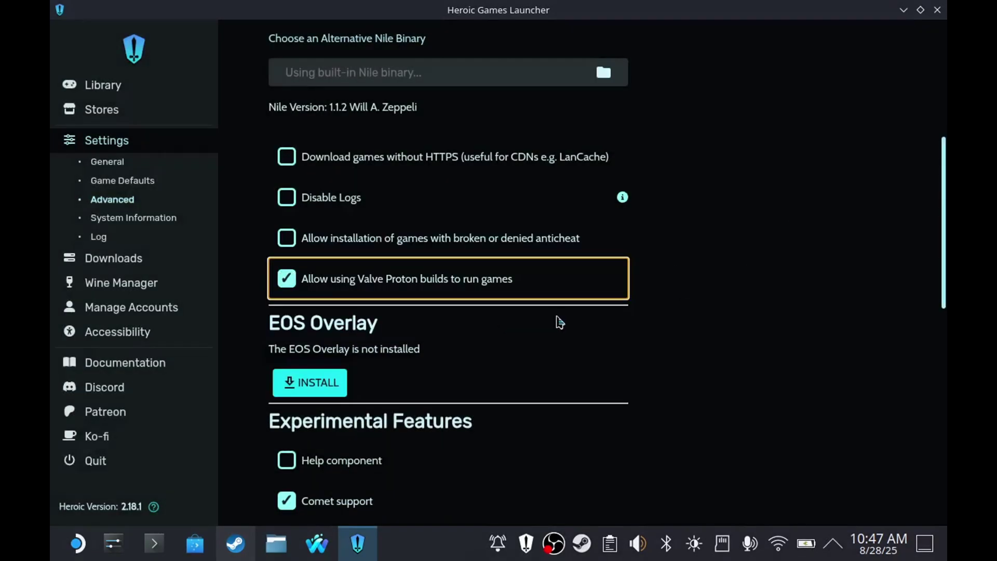
left_click(111, 81)
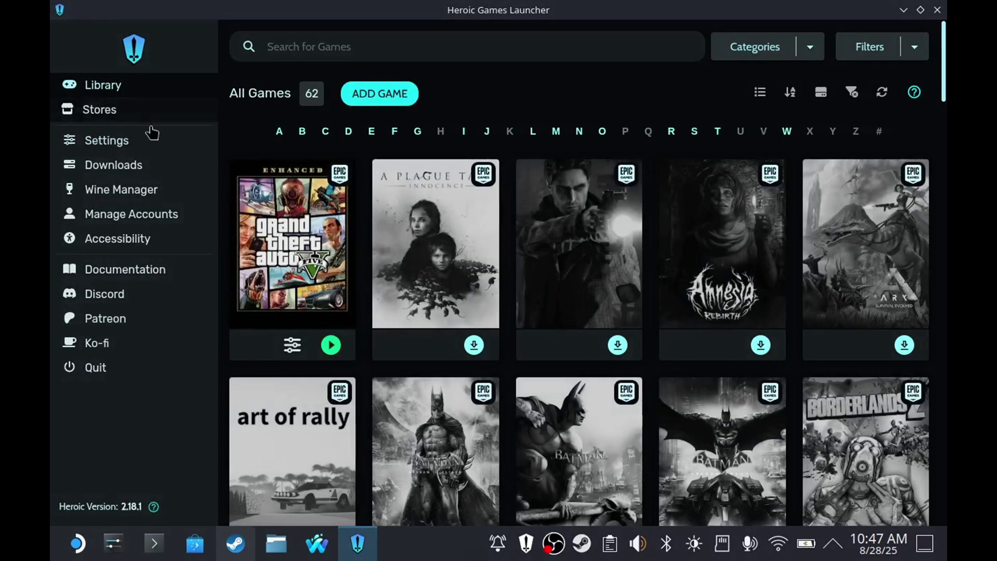
- Set GTA V Enhanced's Wine version to Proton - Proton - Experimental
left_click(293, 351)
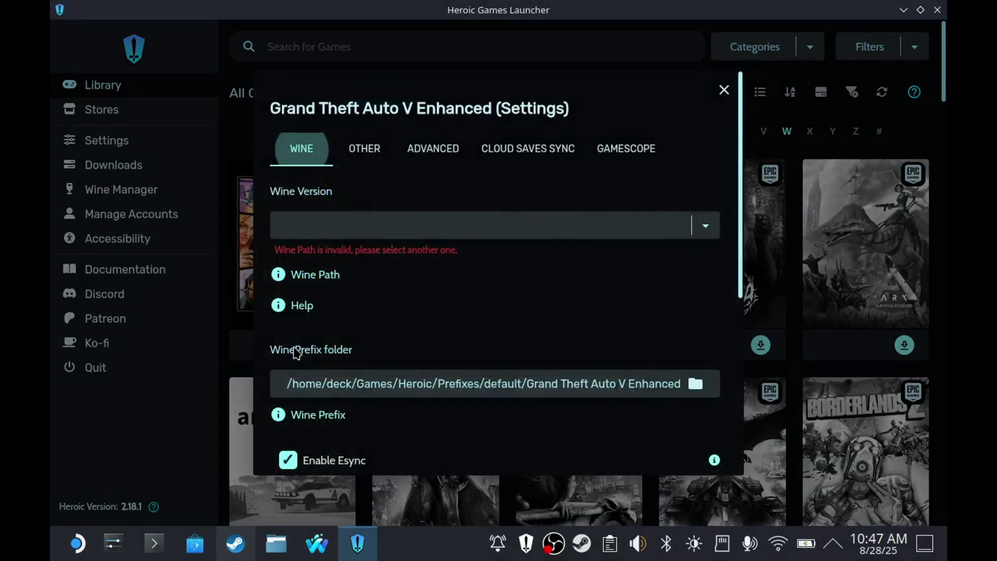
left_click(620, 235)
left_click(529, 257)
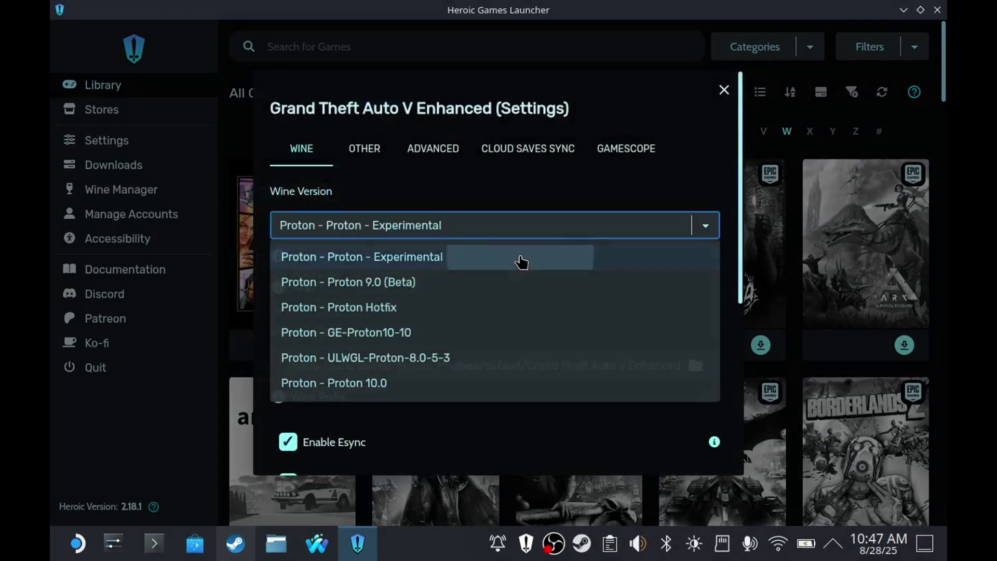
scroll(535, 262, "down", 5)
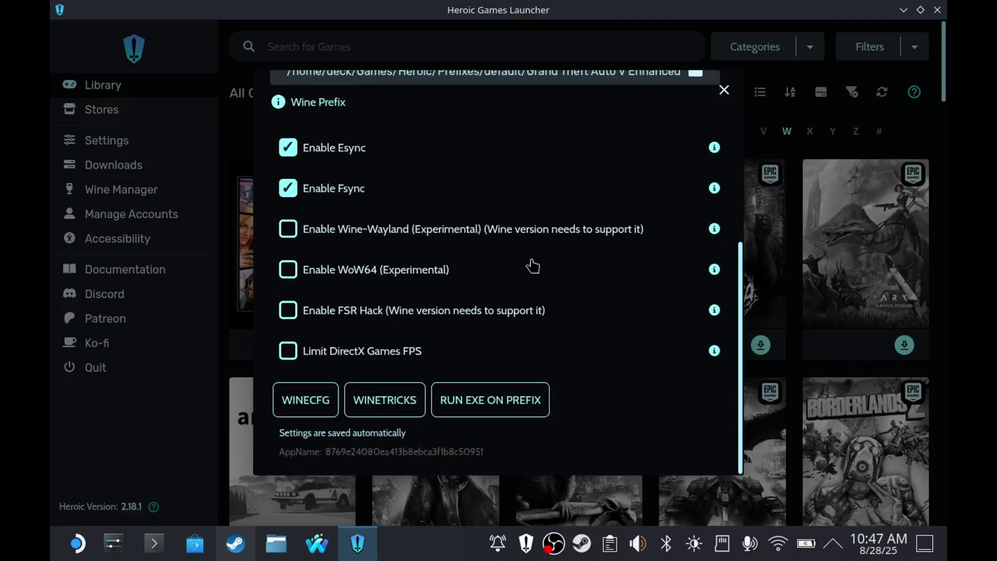
- In WINECFG, set the game's Windows version to Windows 11, apply and close
left_click(307, 404)
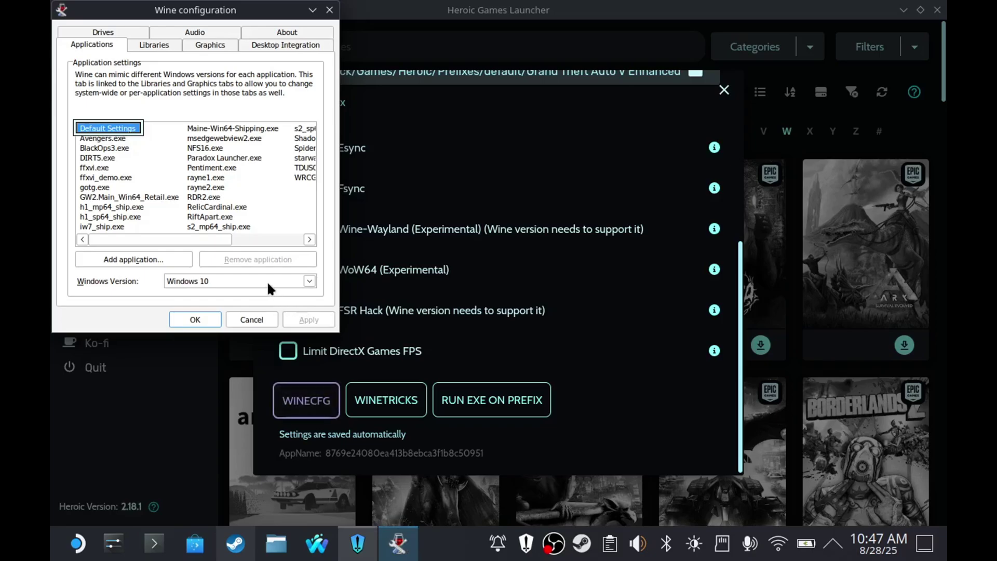
left_click(266, 281)
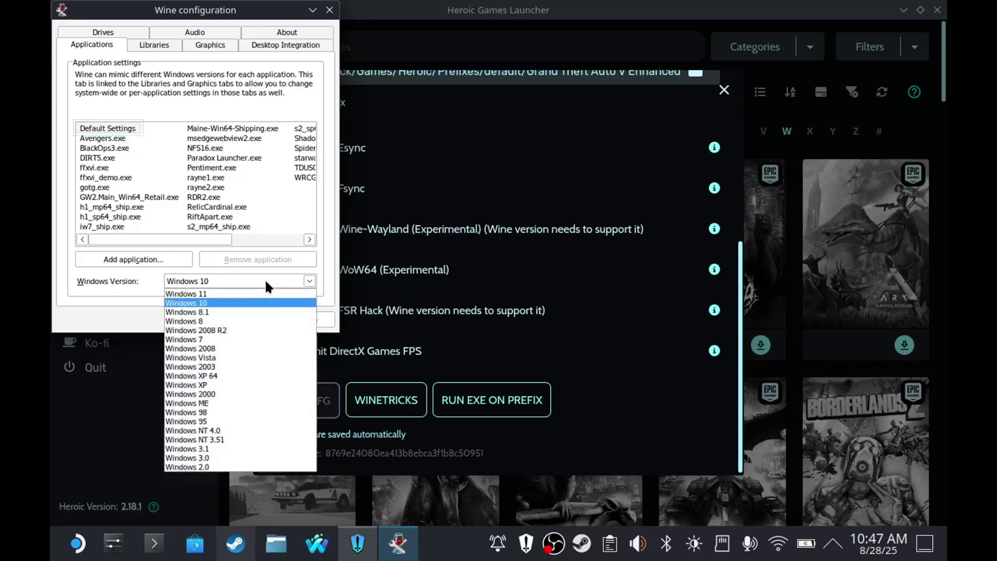
left_click(219, 294)
left_click(300, 317)
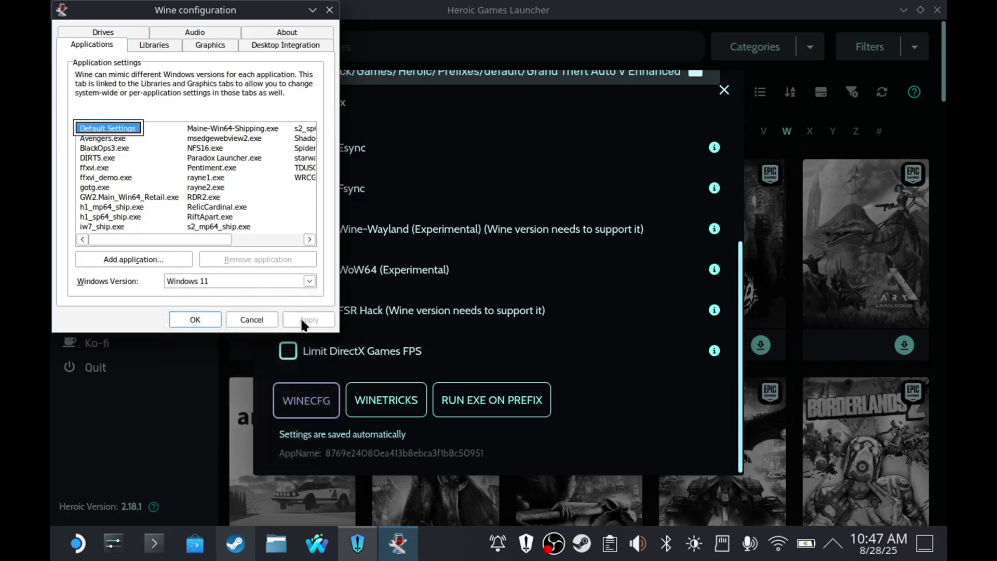
left_click(194, 319)
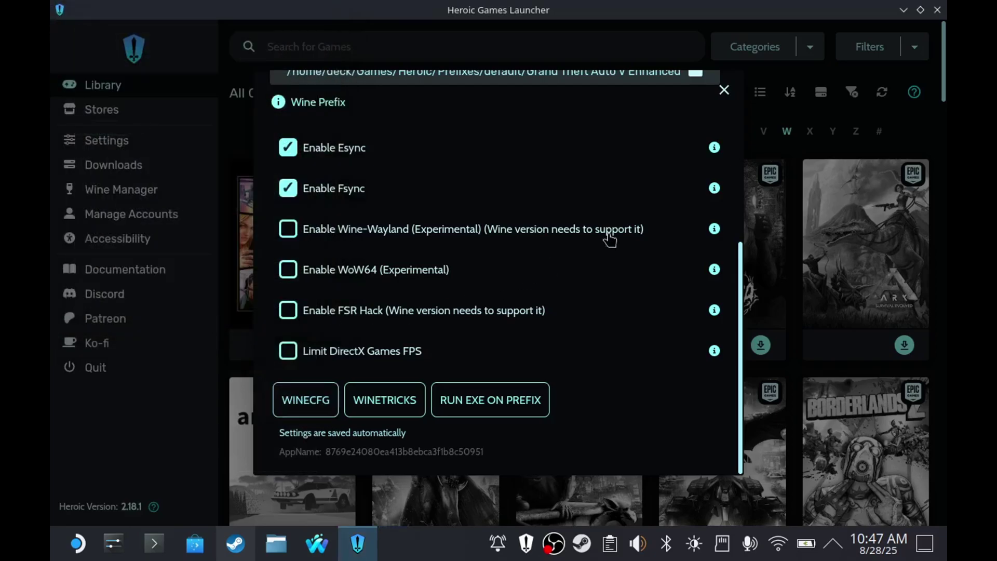
scroll(607, 238, "up", 5)
- Launch GTA V Enhanced and install Rockstar Games Launcher in English to the default location, accepting the terms
left_click(724, 91)
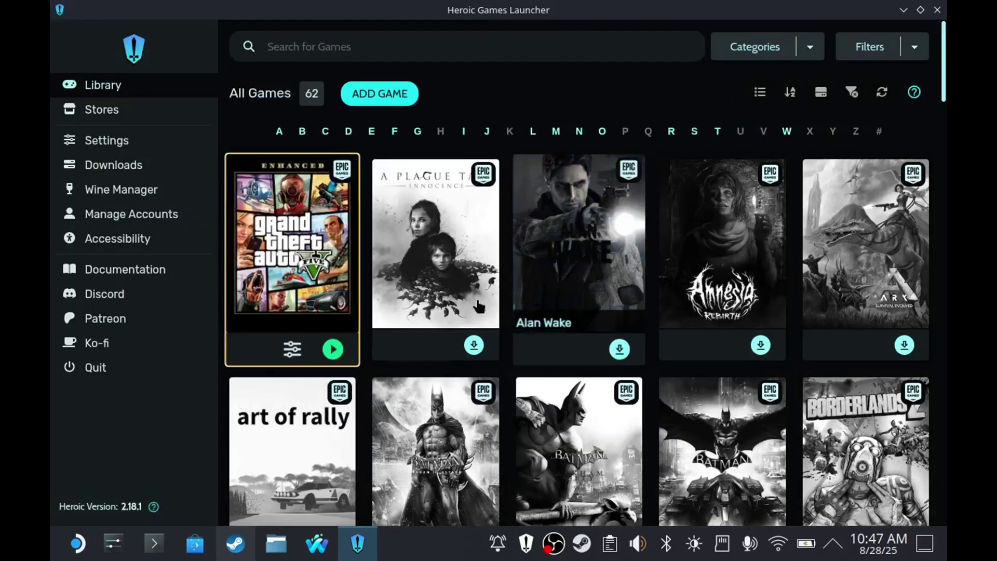
left_click(333, 349)
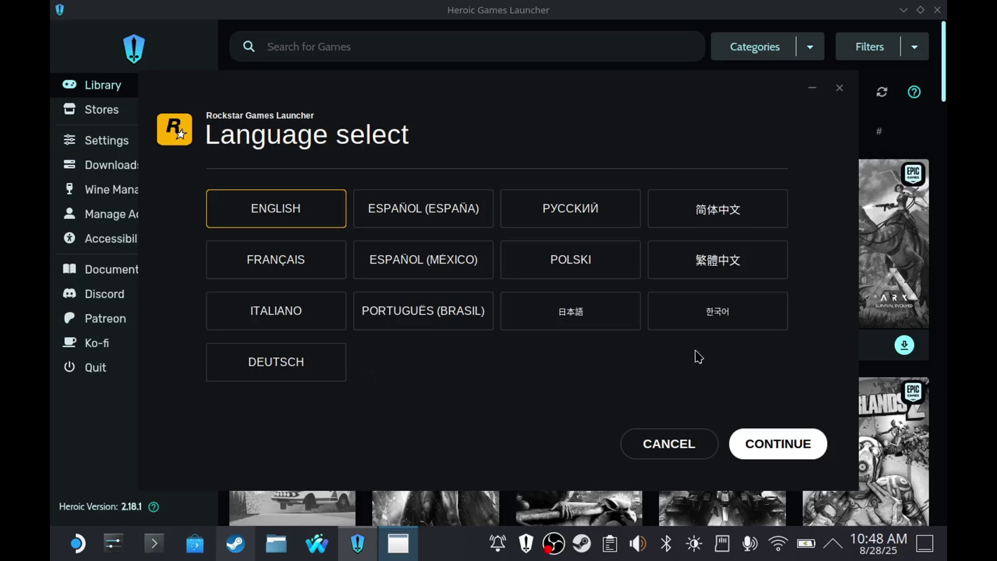
left_click(797, 445)
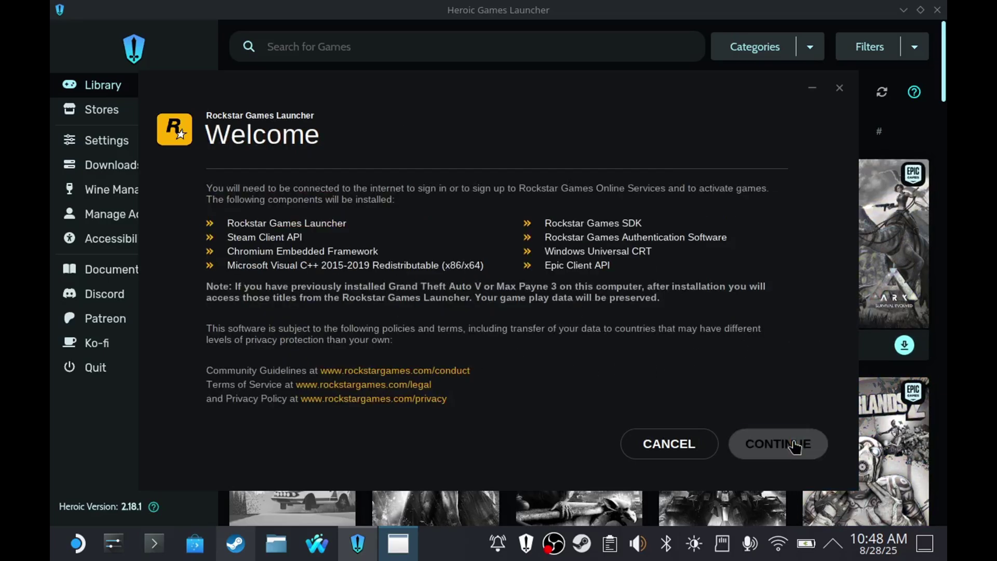
left_click(795, 445)
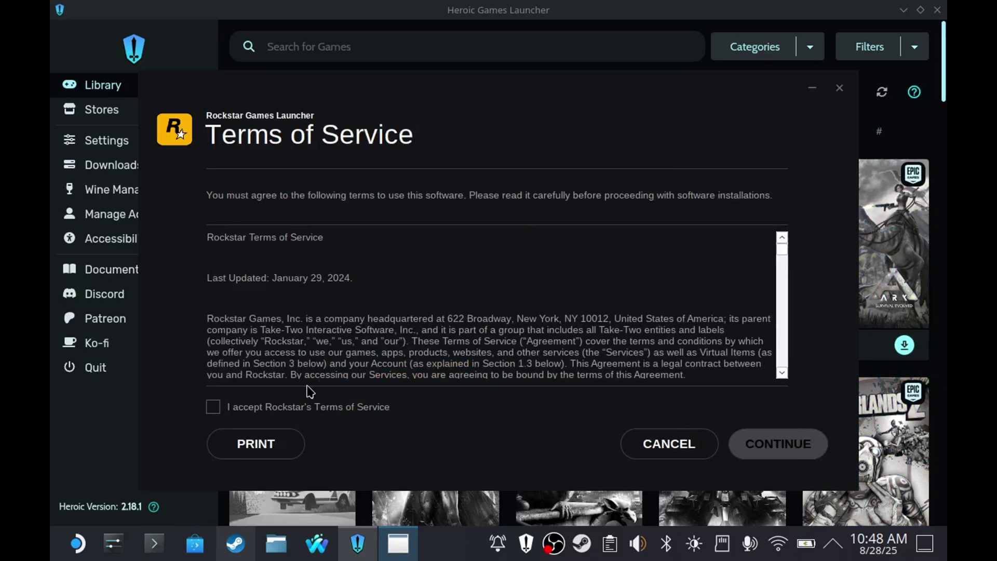
left_click(307, 410)
left_click(748, 446)
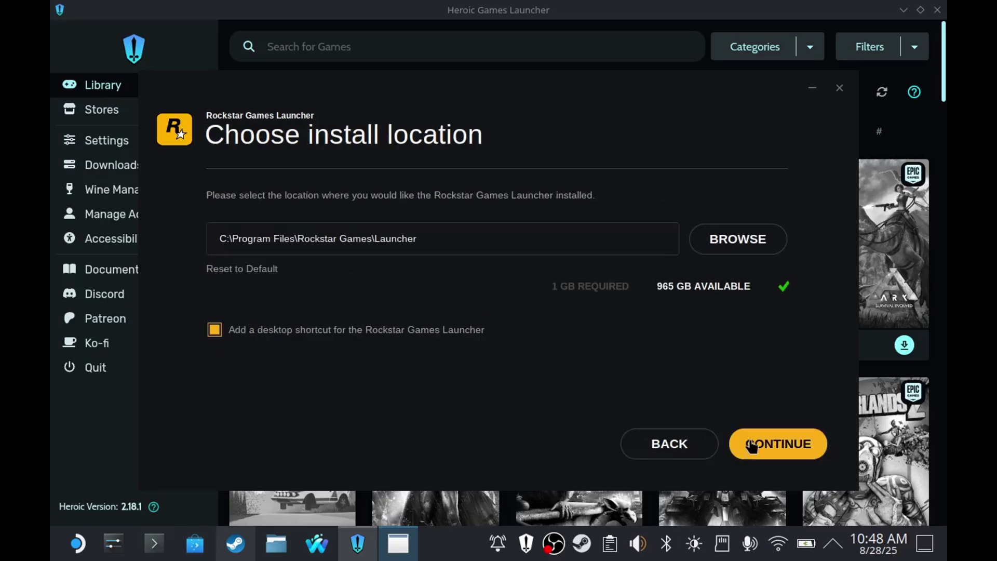
left_click(757, 448)
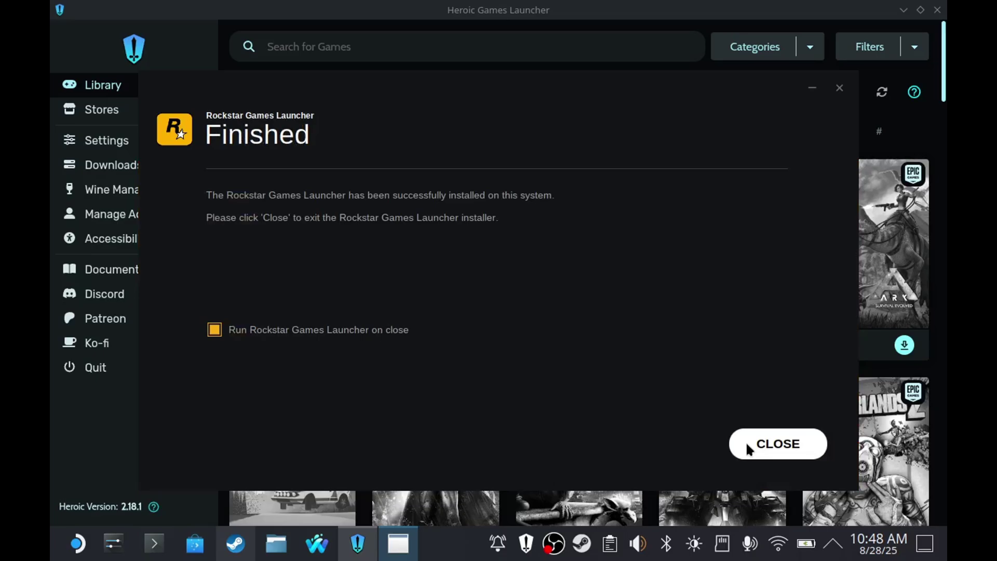
left_click(750, 447)
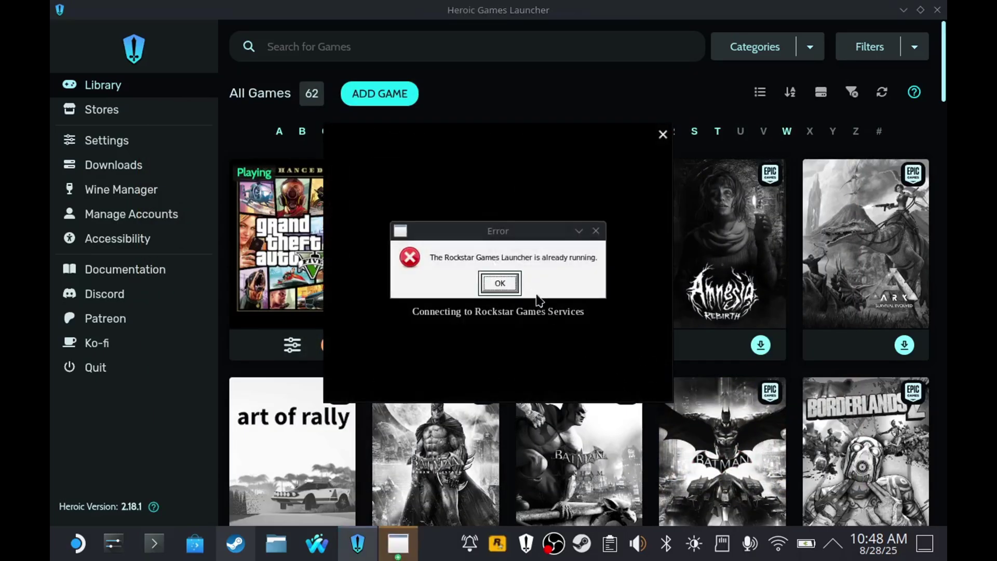
- Dismiss the already-running error and sign in to the Rockstar account with Auto Sign In ticked
left_click(501, 283)
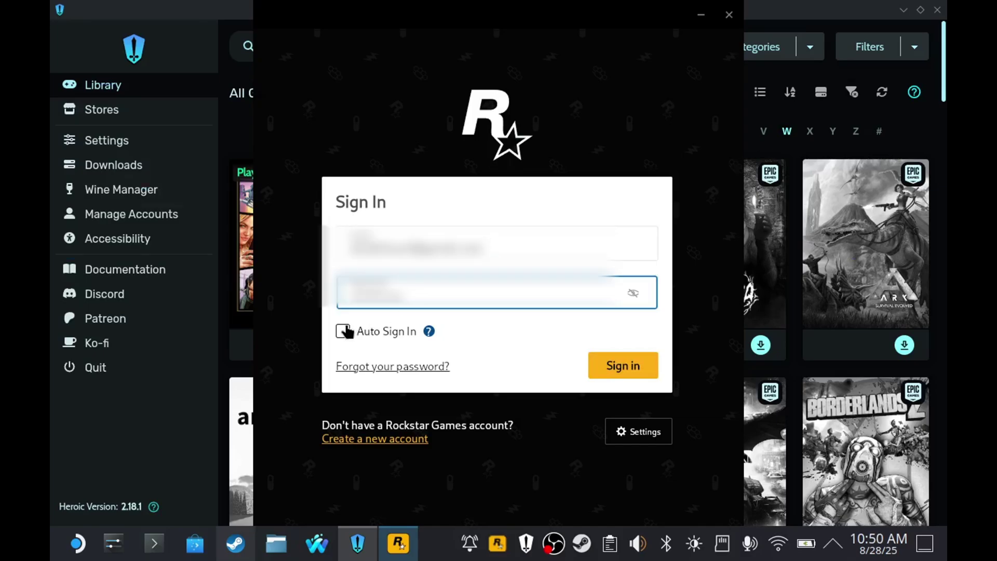
left_click(343, 331)
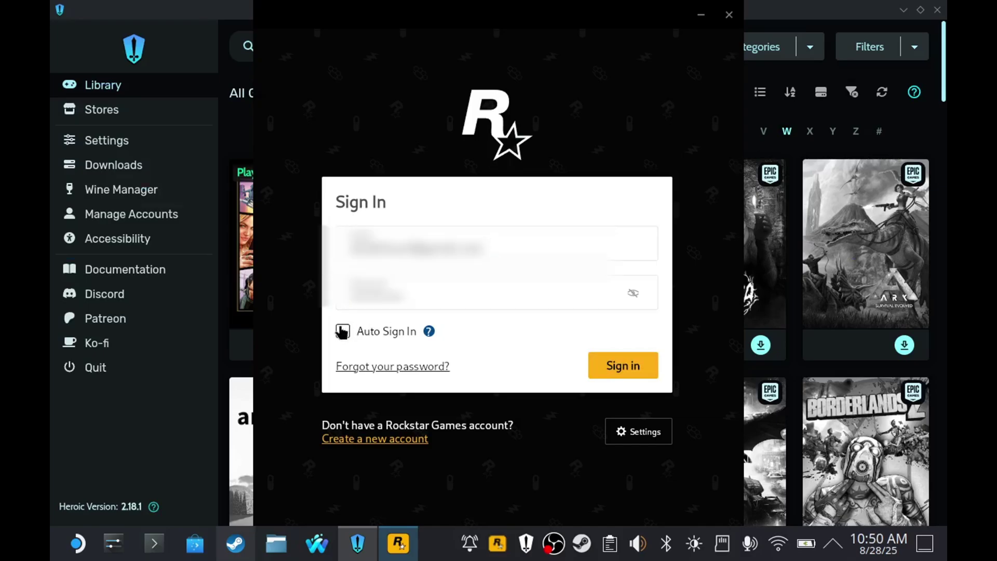
left_click(603, 368)
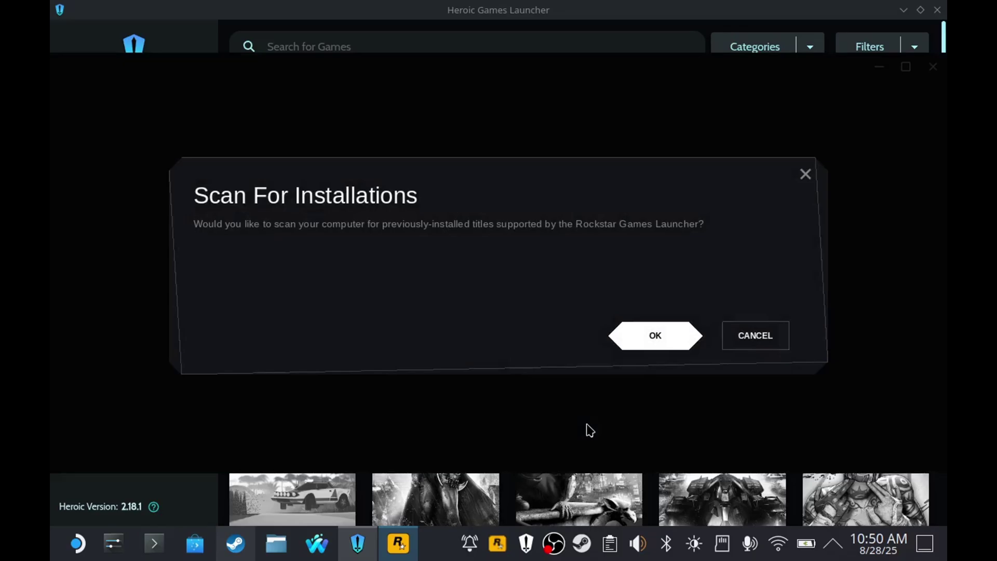
- Accept the installation scan, view the Grand Theft Auto V Enhanced page, then close Rockstar's launcher
left_click(634, 340)
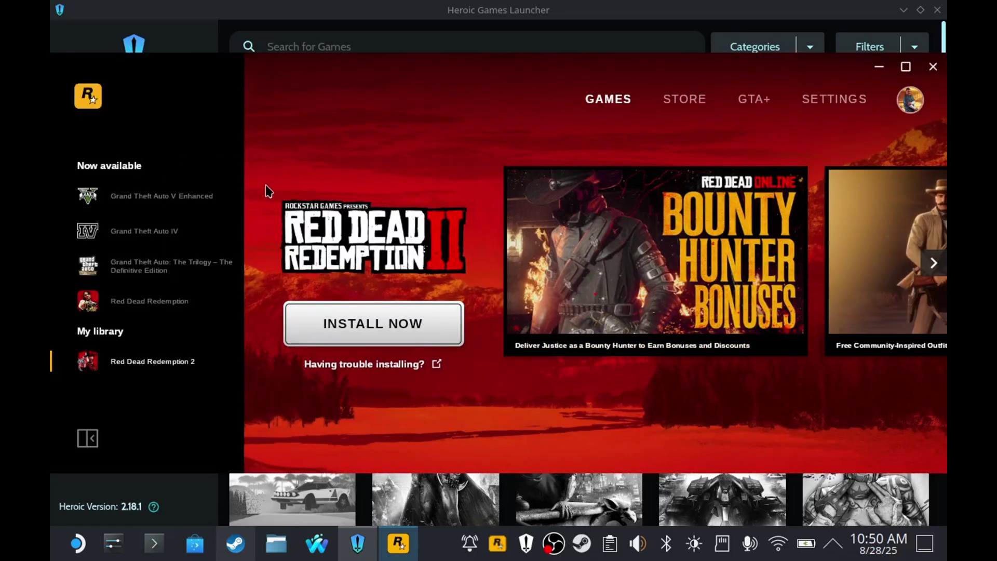
left_click(194, 195)
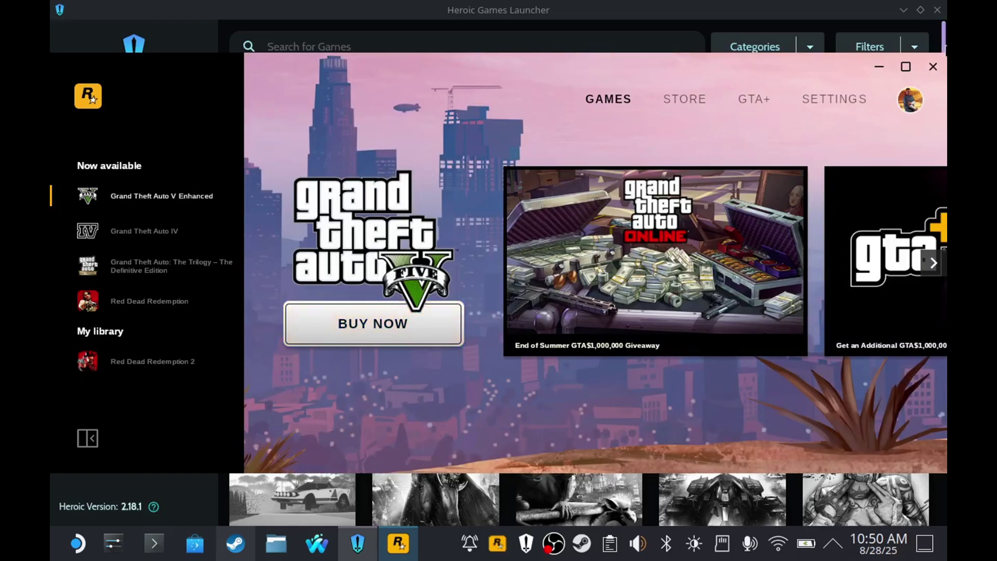
left_click(934, 67)
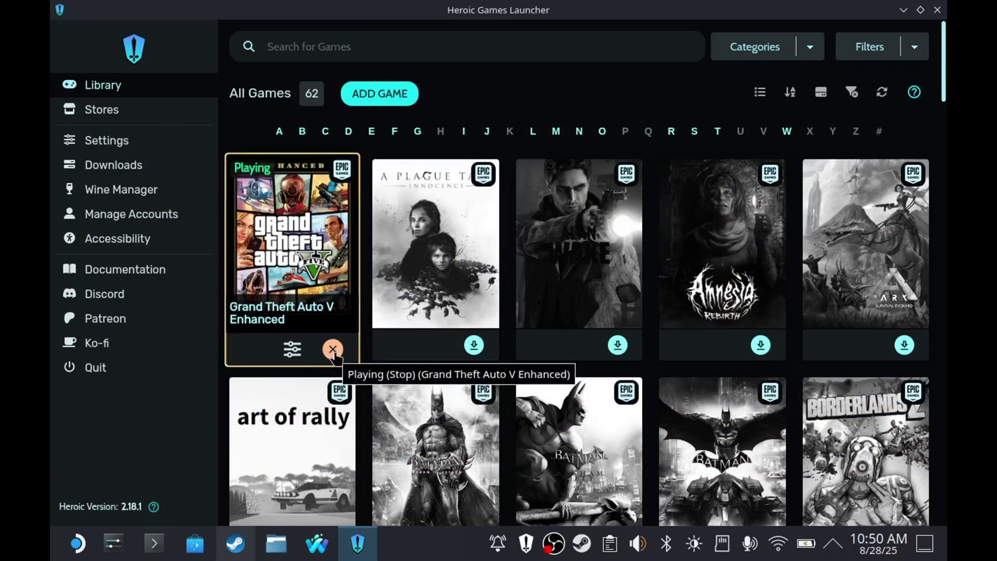
- Stop GTA V Enhanced with the orange X on its card, then relaunch it with the play button
left_click(333, 349)
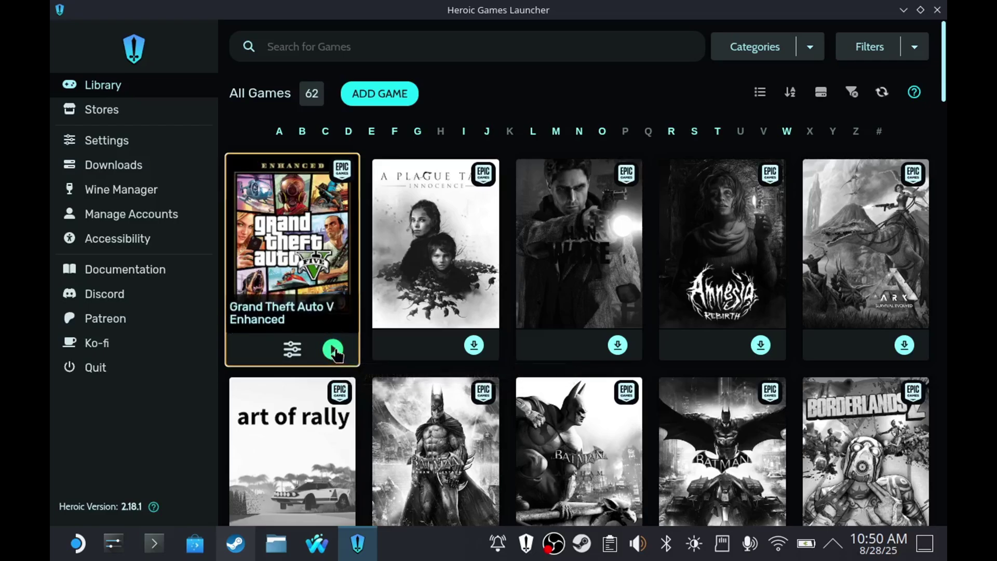
left_click(333, 350)
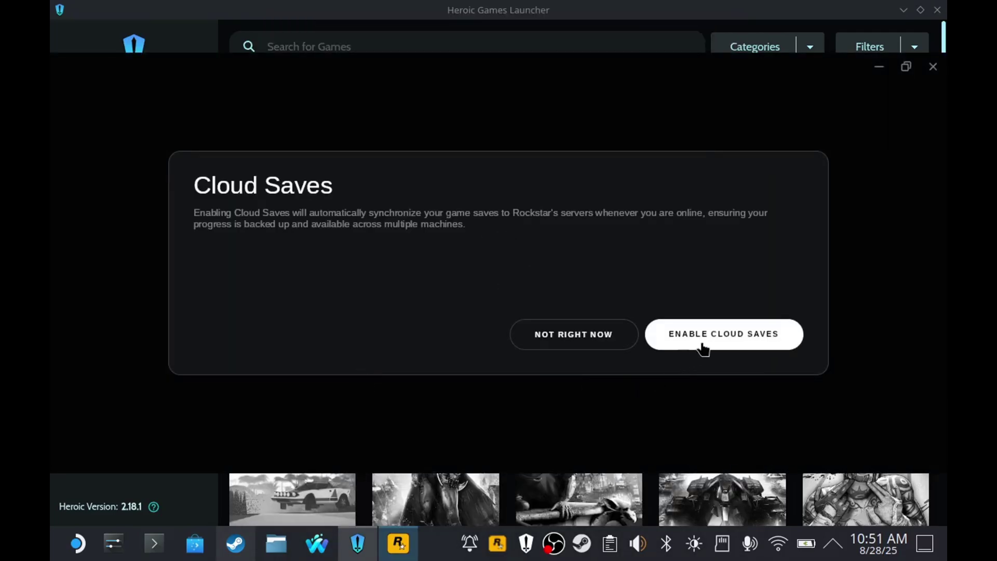
- Choose ENABLE CLOUD SAVES in the Rockstar Cloud Saves dialog
left_click(702, 345)
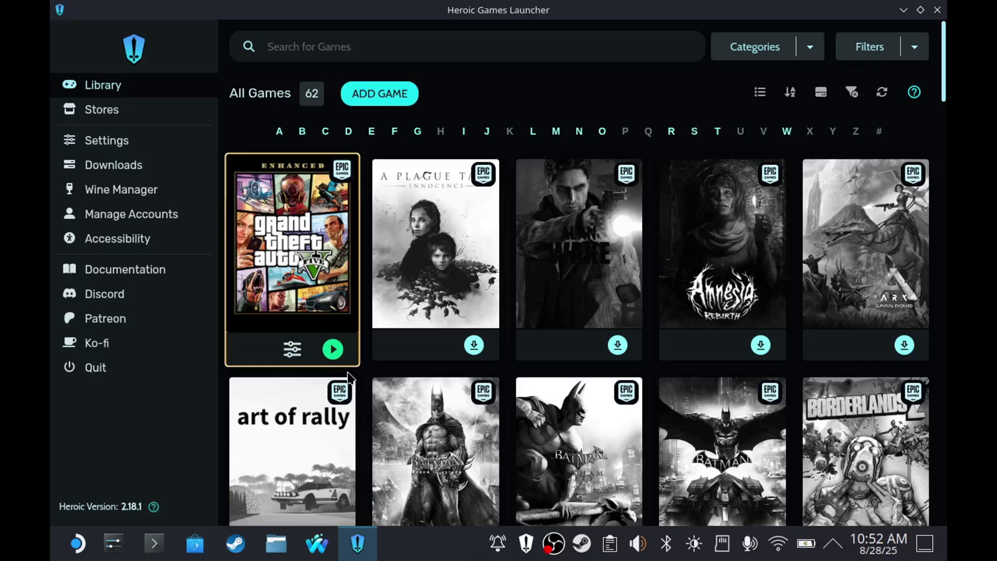
- Add GTA V Enhanced to Steam from its three-dot menu and dismiss the Added to Steam notice
left_click(316, 228)
left_click(921, 46)
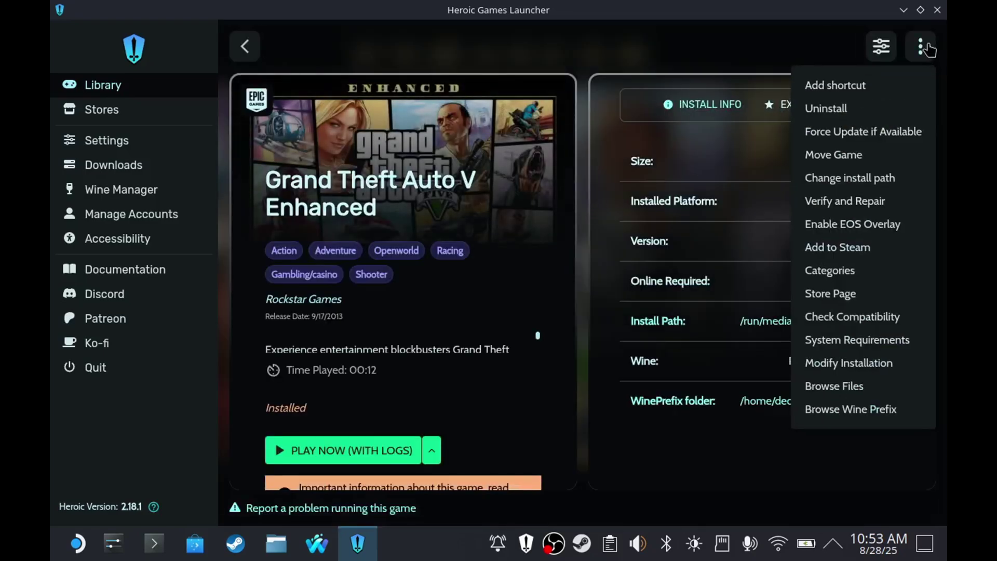
left_click(833, 249)
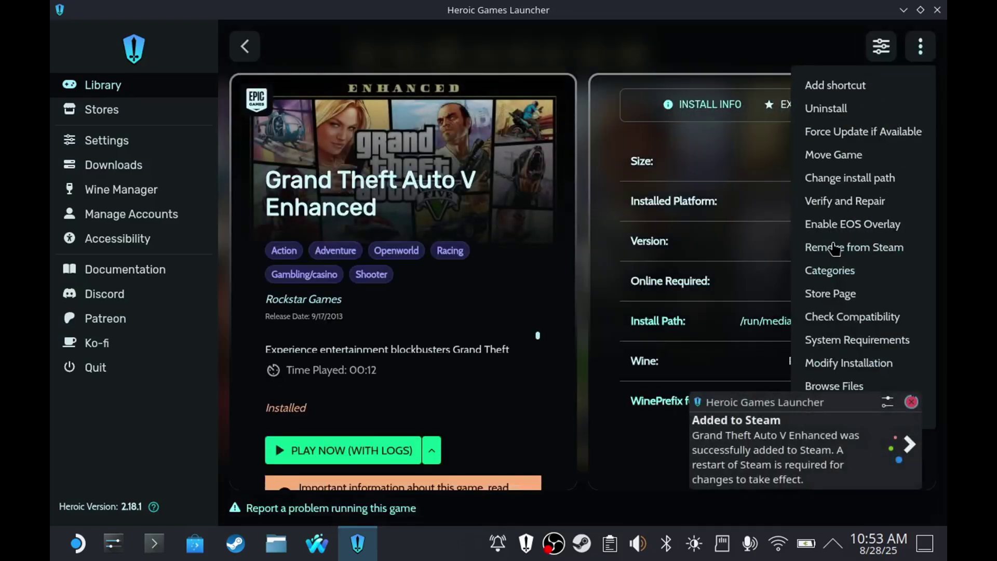
left_click(912, 402)
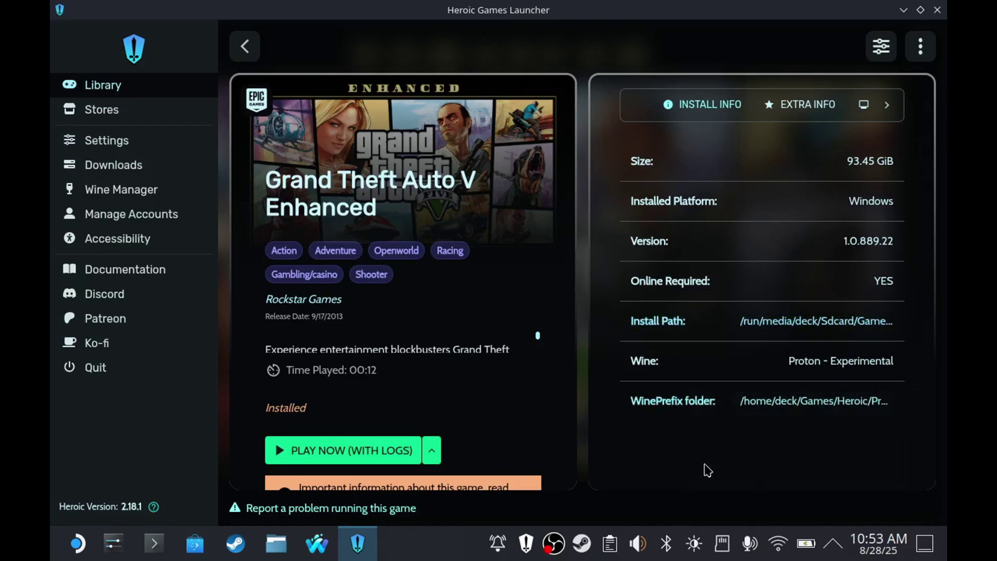
right_click(582, 543)
- View GTA V Enhanced in the Steam library, then exit Steam from the tray icon
left_click(595, 396)
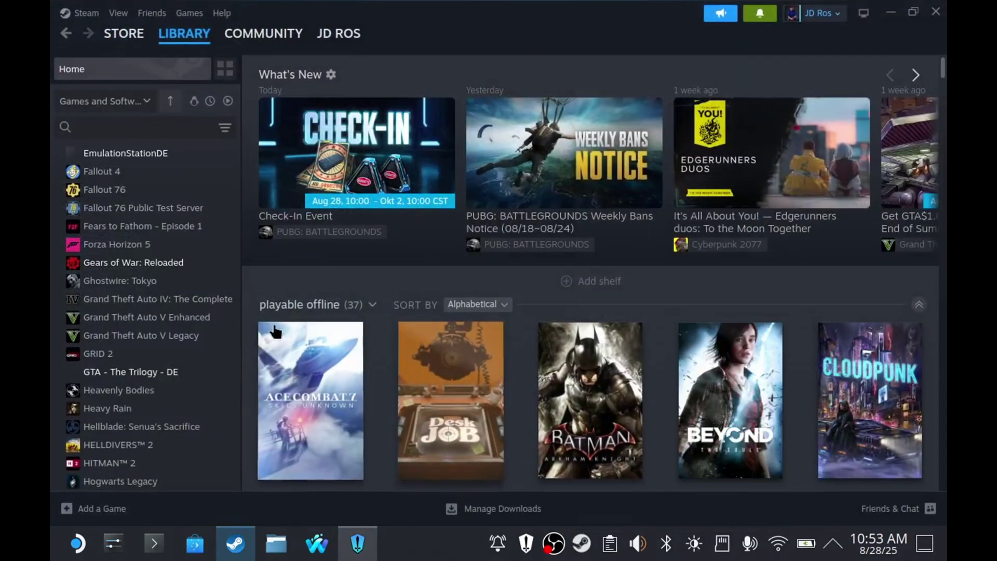
left_click(196, 318)
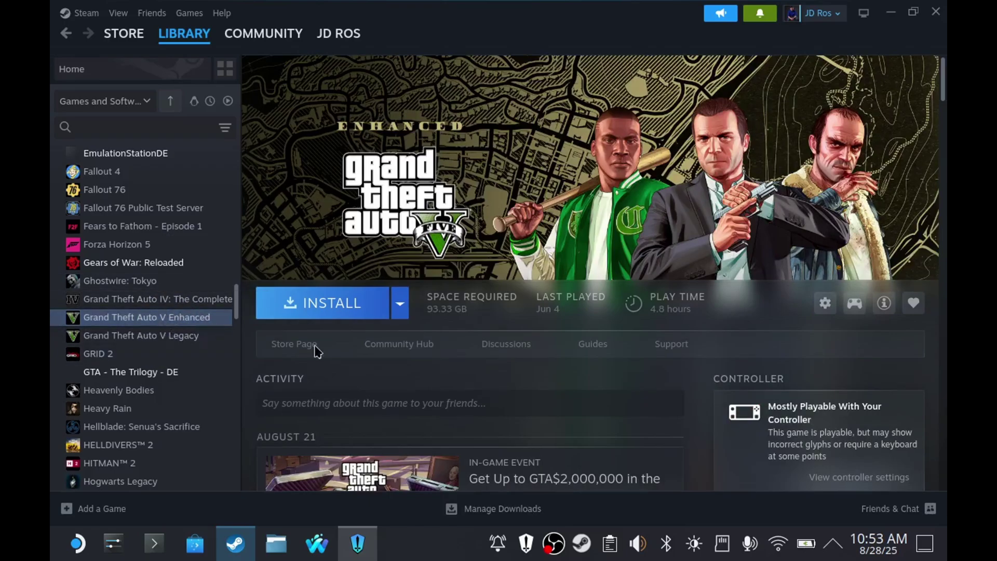
right_click(583, 544)
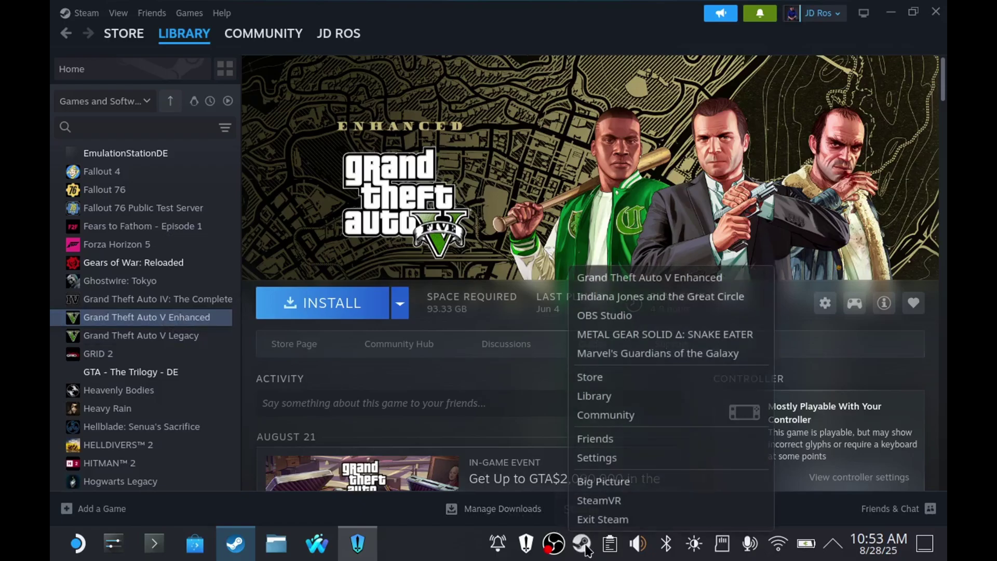
left_click(612, 520)
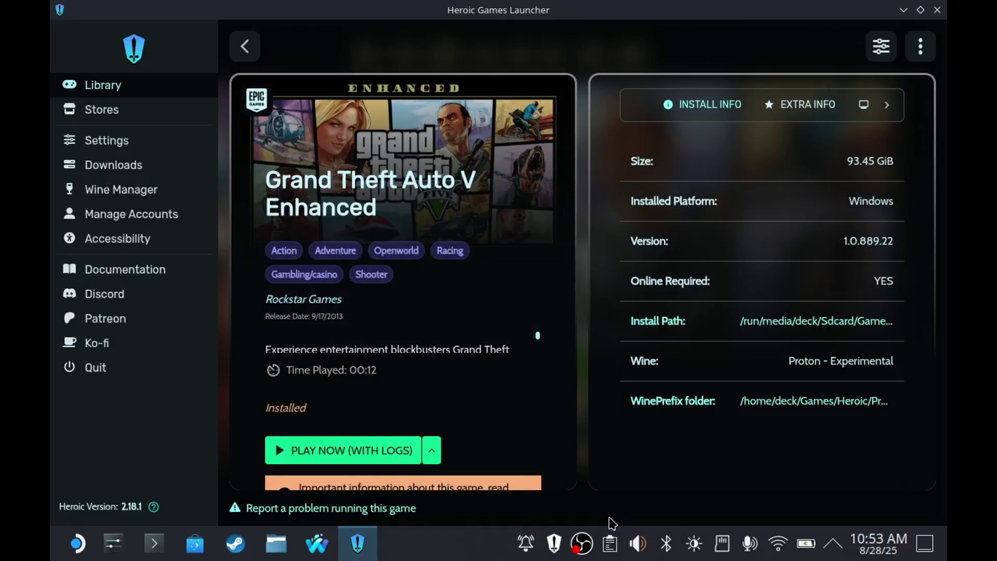
- Relaunch Steam and look through the library for the new GTA V Enhanced entry
left_click(235, 543)
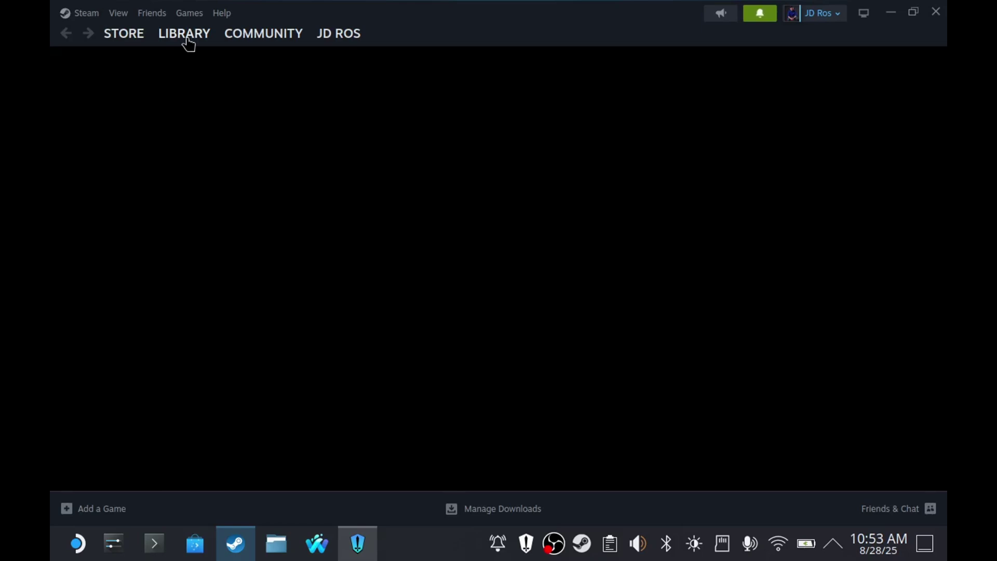
left_click(184, 35)
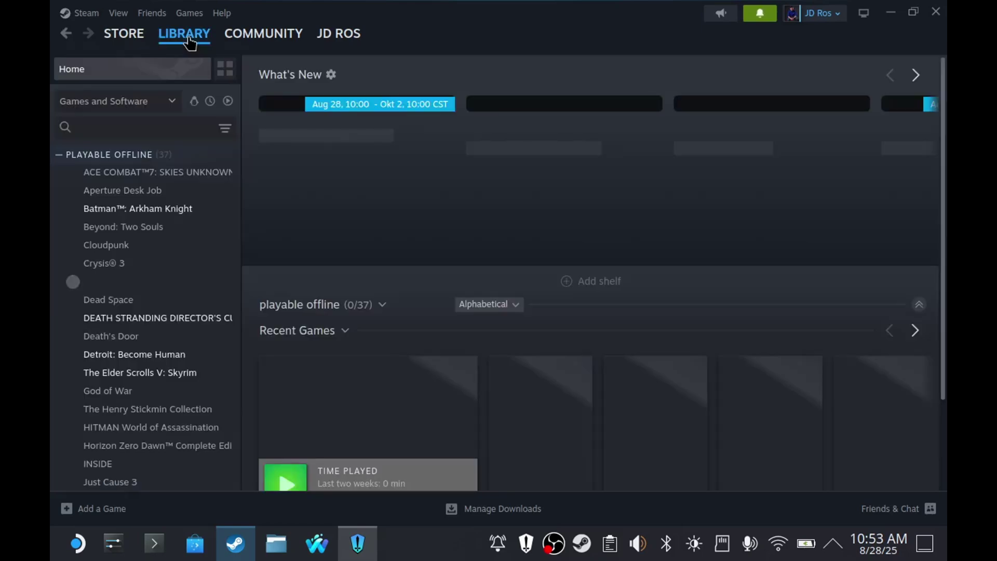
scroll(174, 297, "down", 5)
scroll(174, 301, "down", 8)
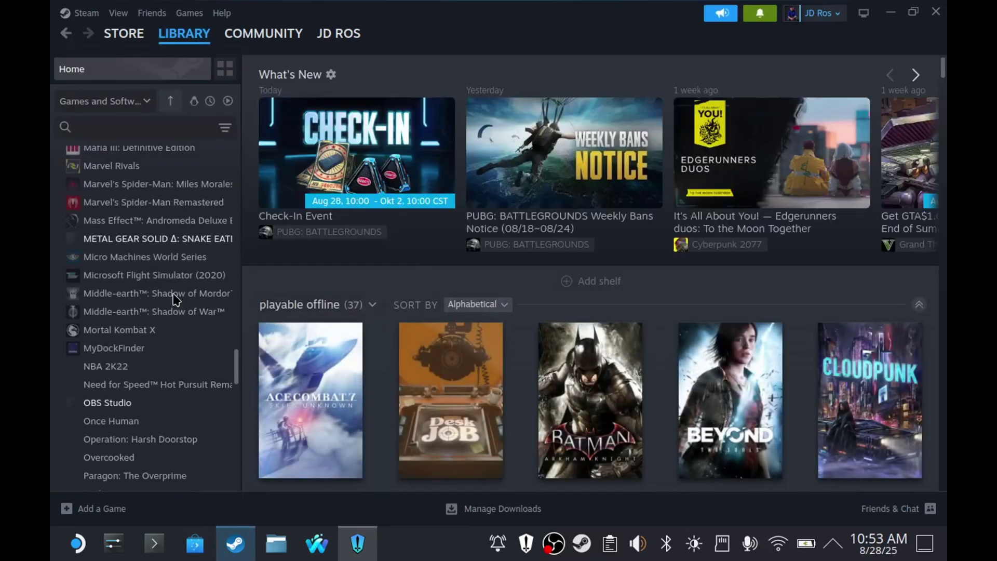
scroll(175, 301, "up", 7)
scroll(175, 300, "up", 6)
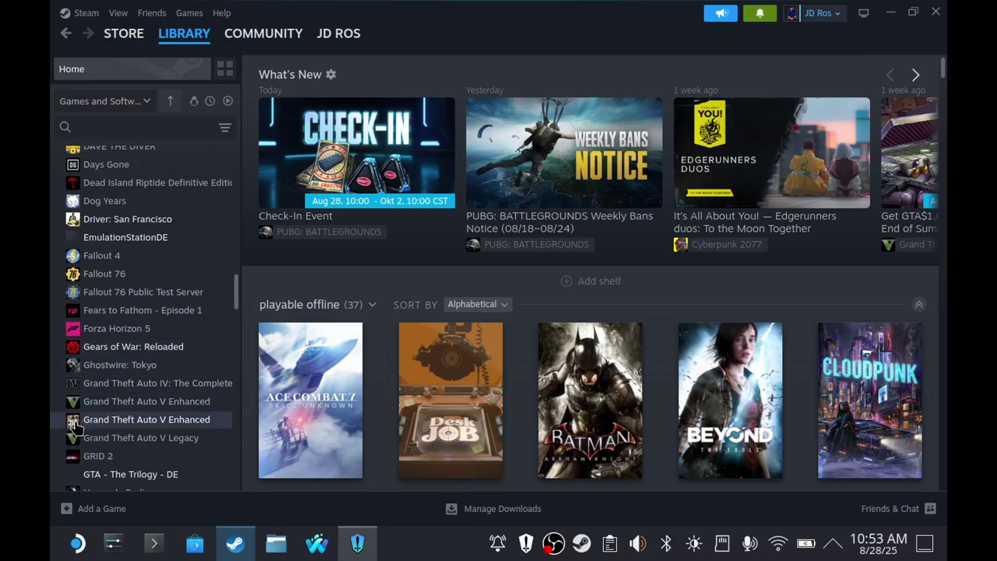
- Select the new GTA V Enhanced entry on the Game Mode home screen, open it, and press Play
left_click(90, 423)
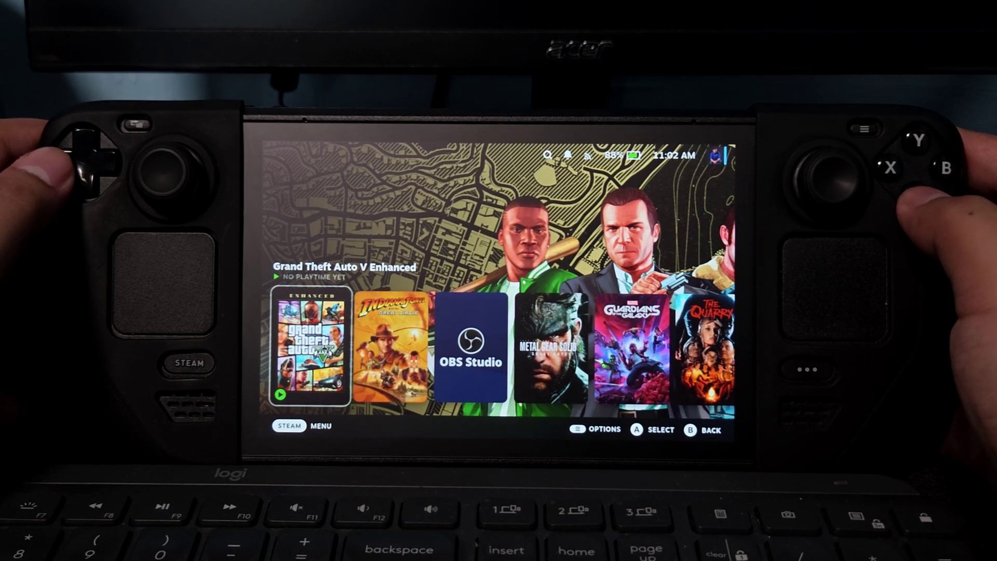
key("Return")
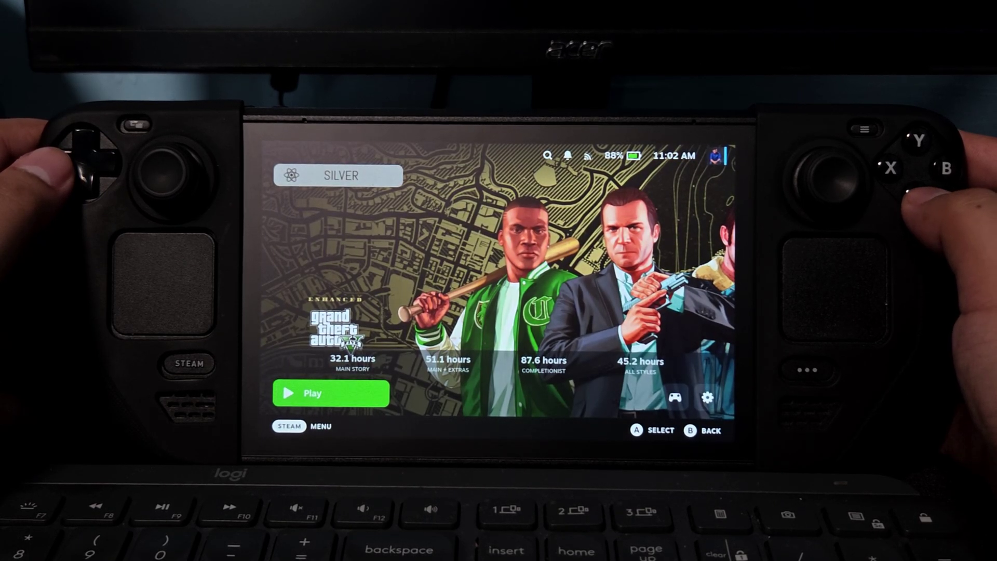
key("Return")
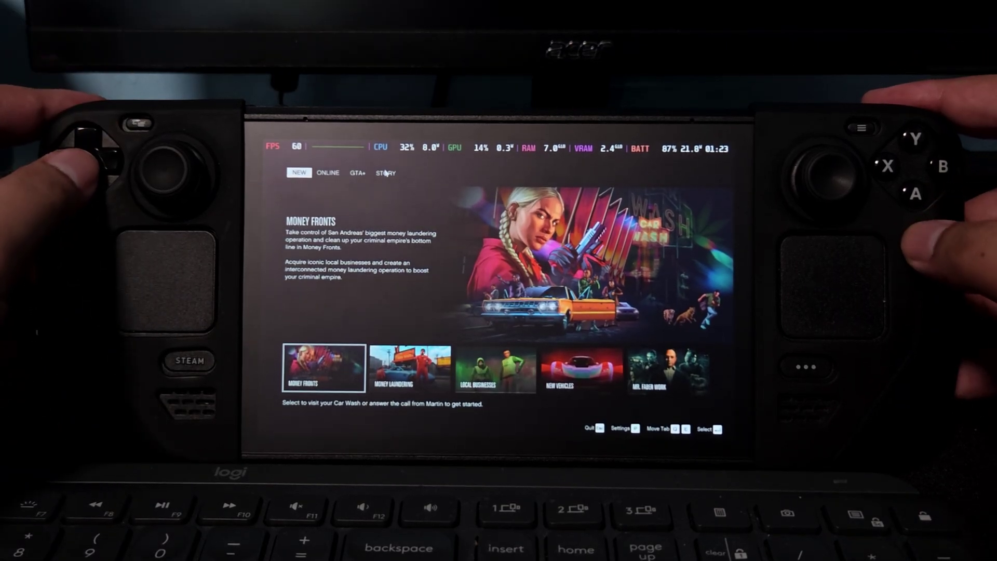
- Flip between the NEW and ONLINE sections, then start Story mode to load in as Michael
key("e")
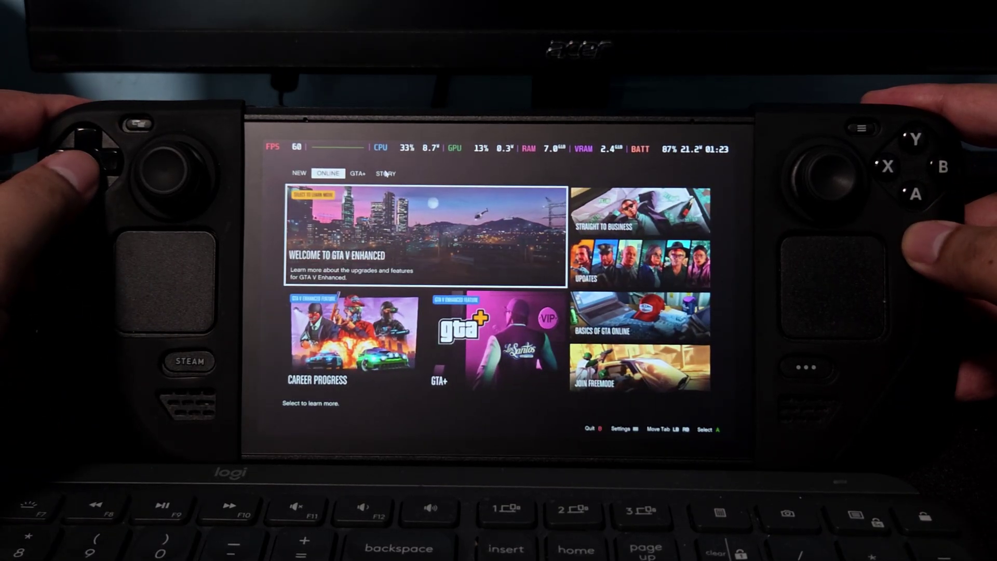
key("q")
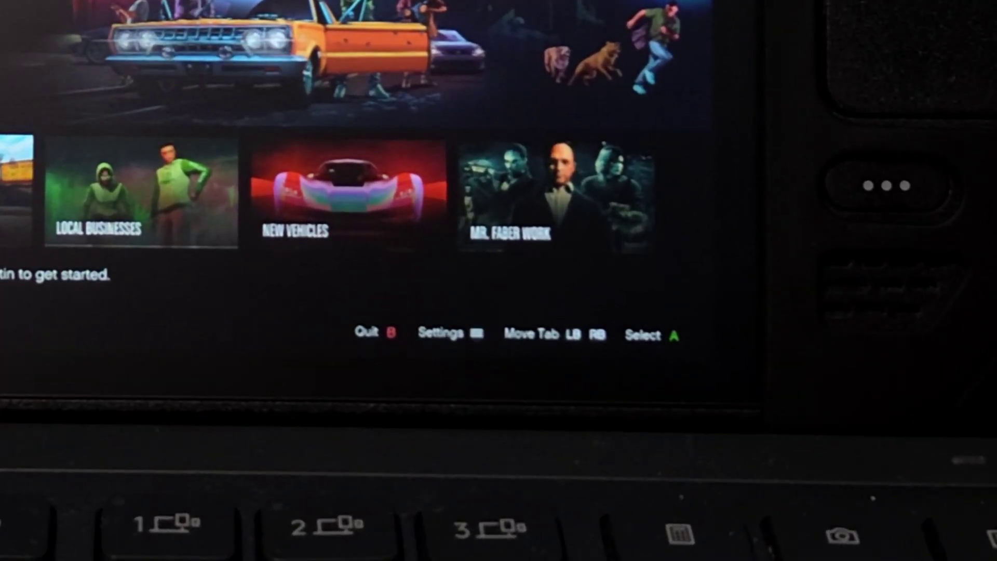
key("e")
key("q")
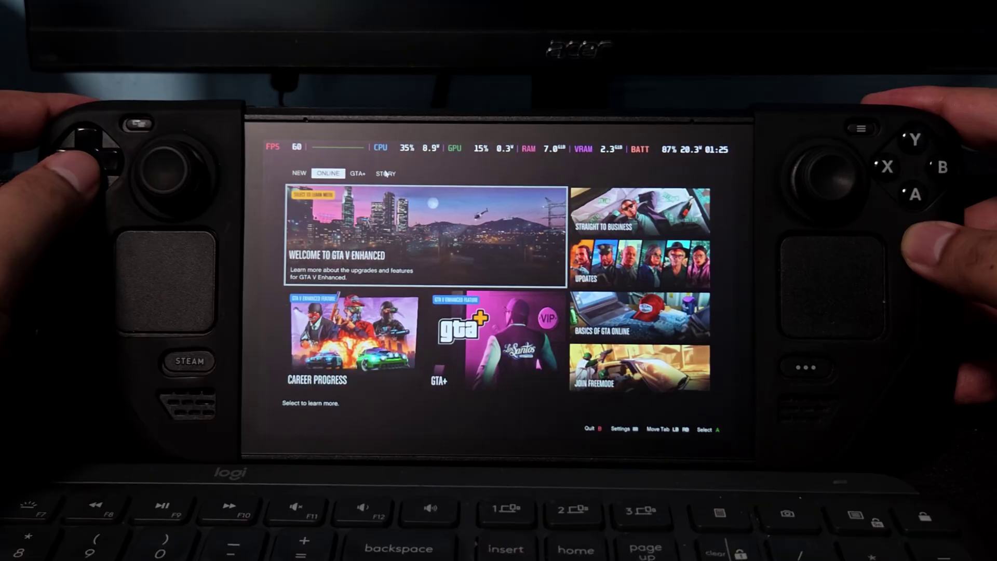
key("q")
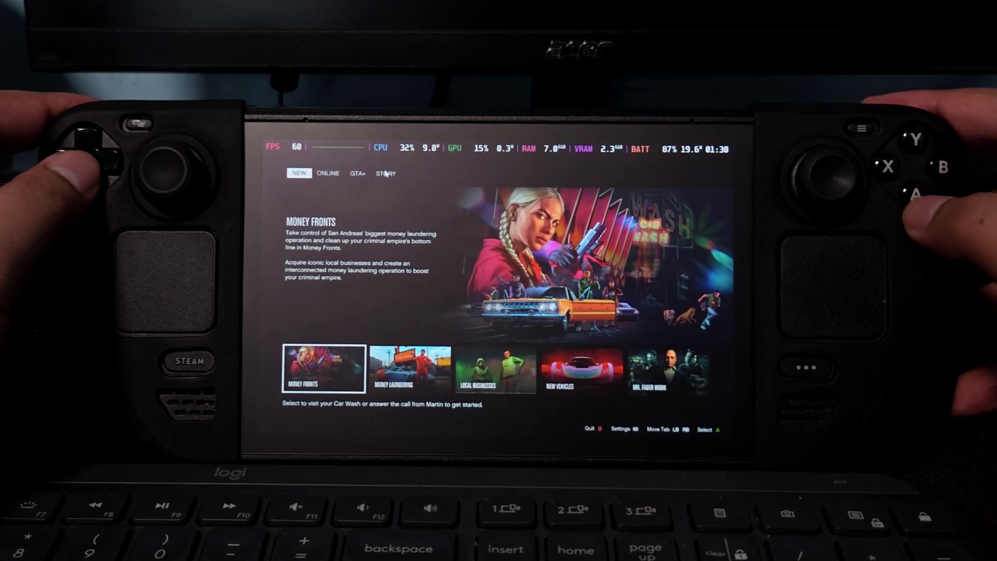
key("e")
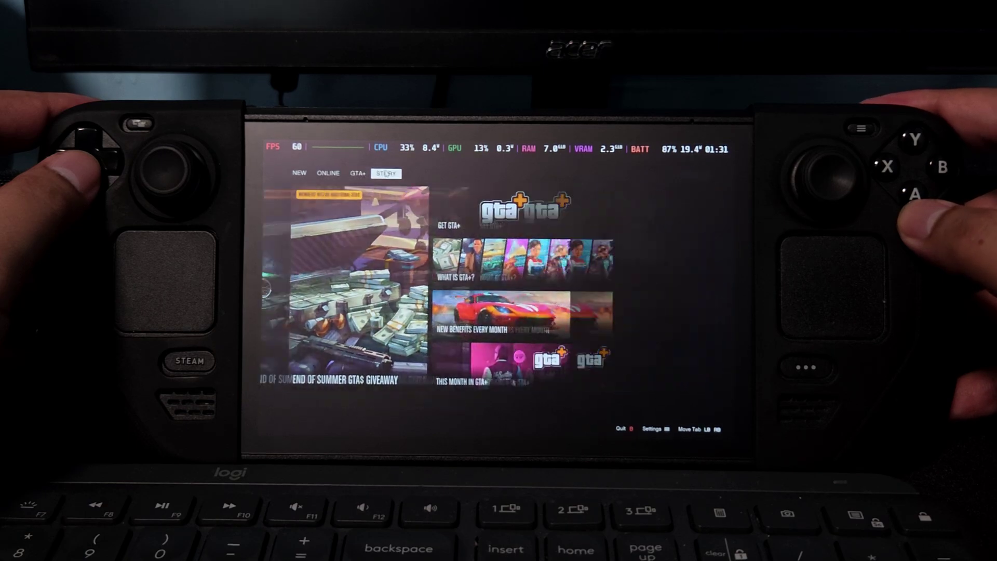
key("Return")
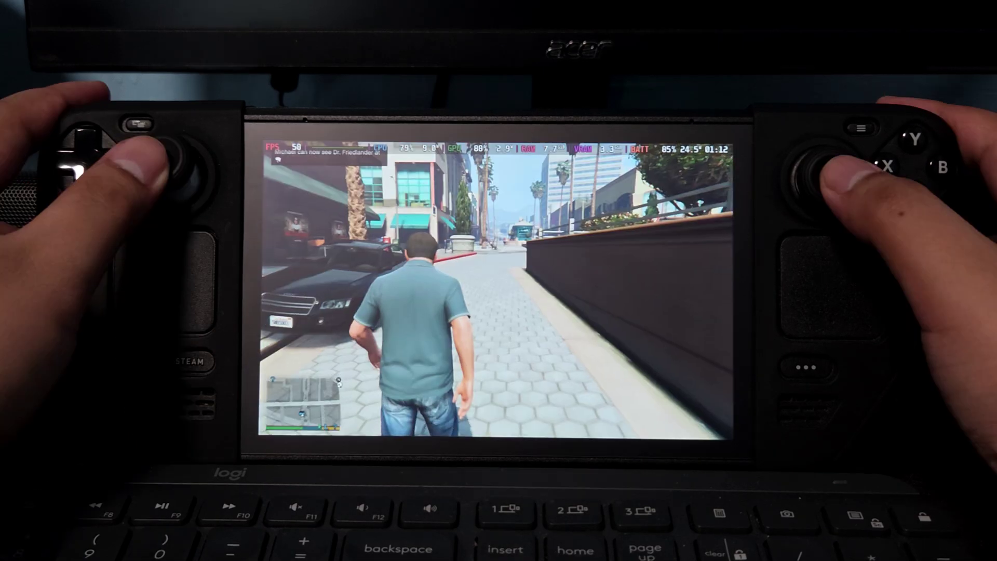
- Walk Michael briefly, then open View game details from the Steam menu and move focus to the game's settings
key("w")
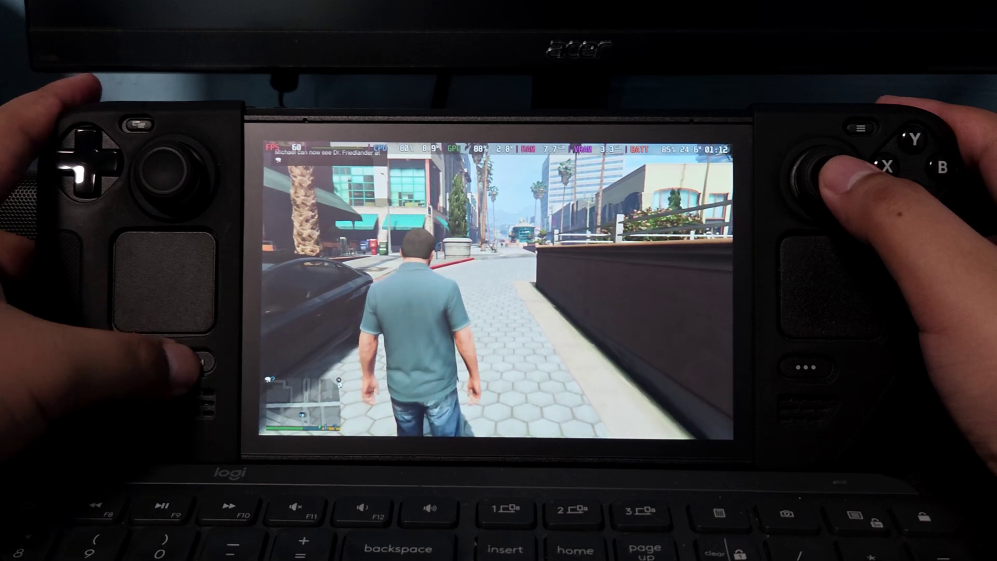
key("super")
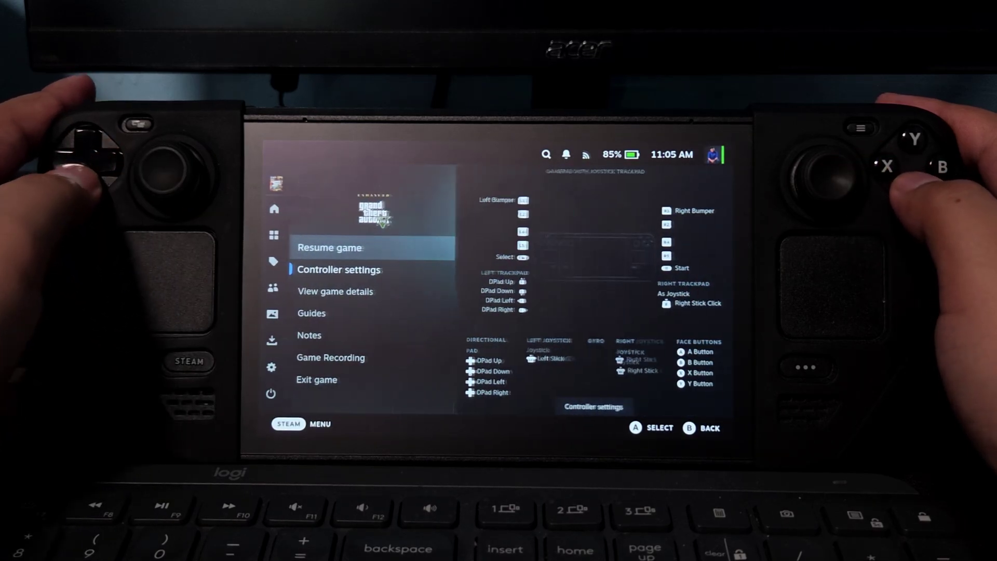
key("Down")
key("Down")
key("Return")
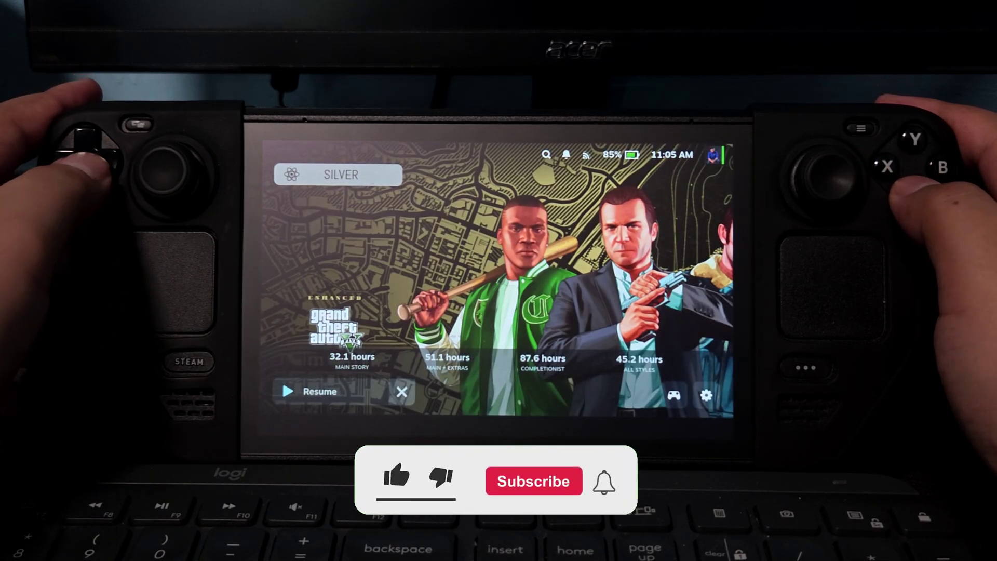
key("Down")
key("Up")
key("Right")
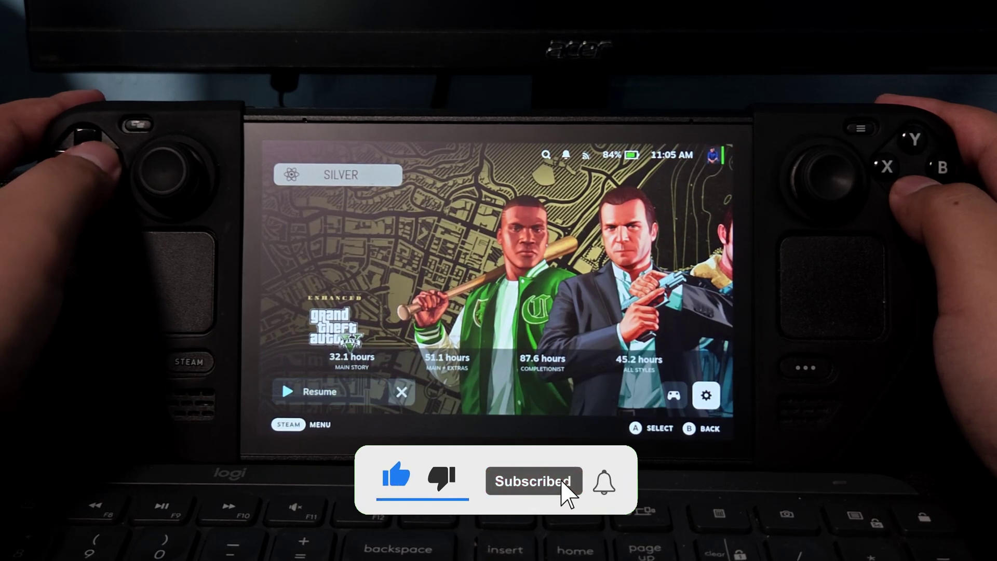